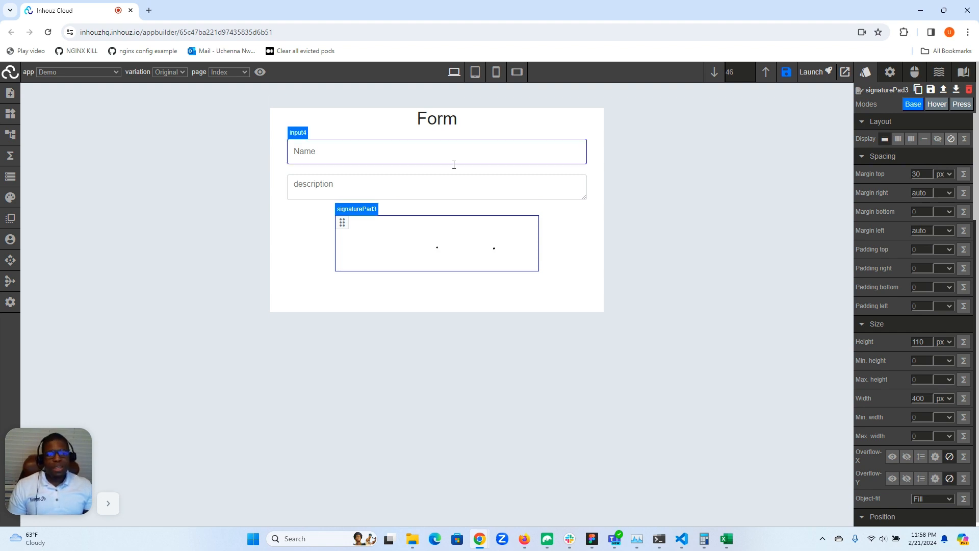
Review the attributes and available events of the signature pad element
{"action": "left_click", "coordinate": [889, 74]}
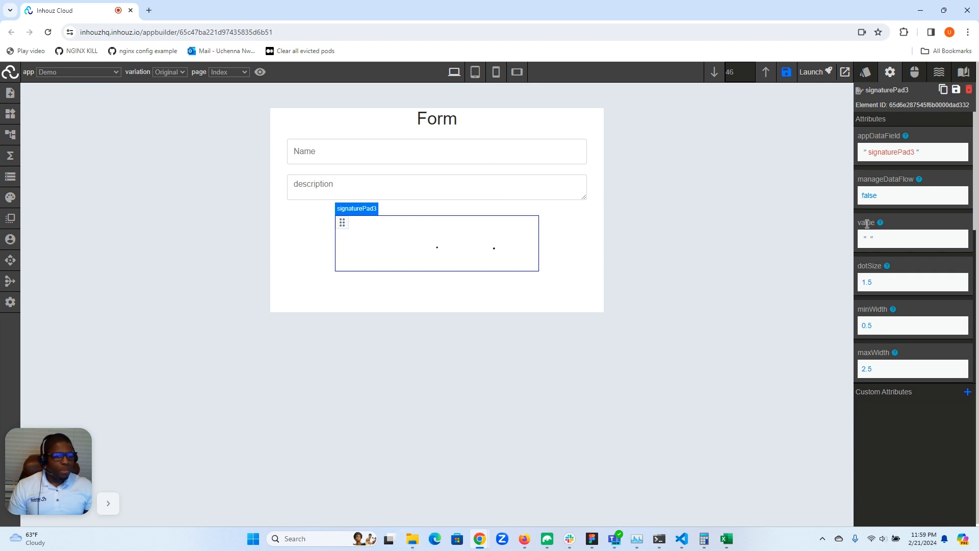
{"action": "scroll", "coordinate": [867, 224], "scroll_direction": "down", "scroll_amount": 2}
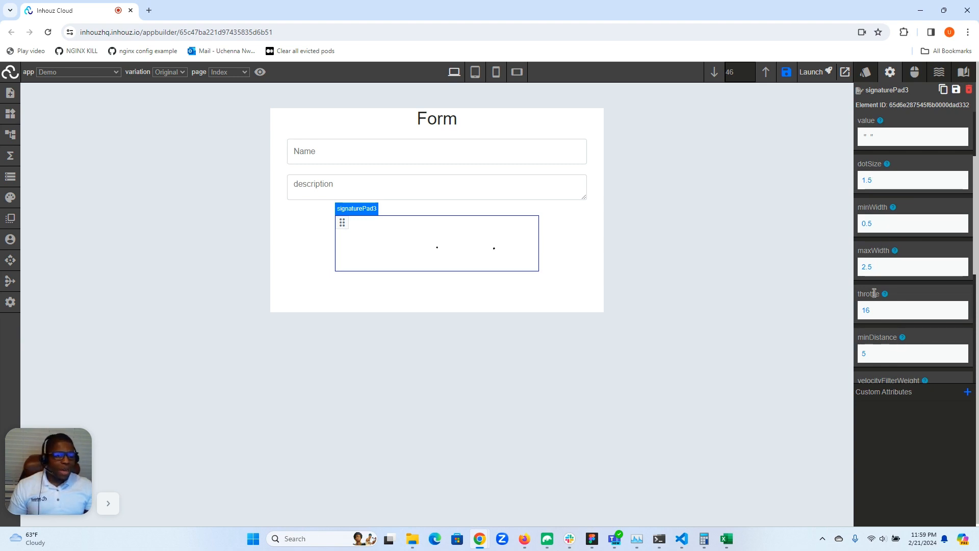
{"action": "scroll", "coordinate": [874, 293], "scroll_direction": "up", "scroll_amount": 2}
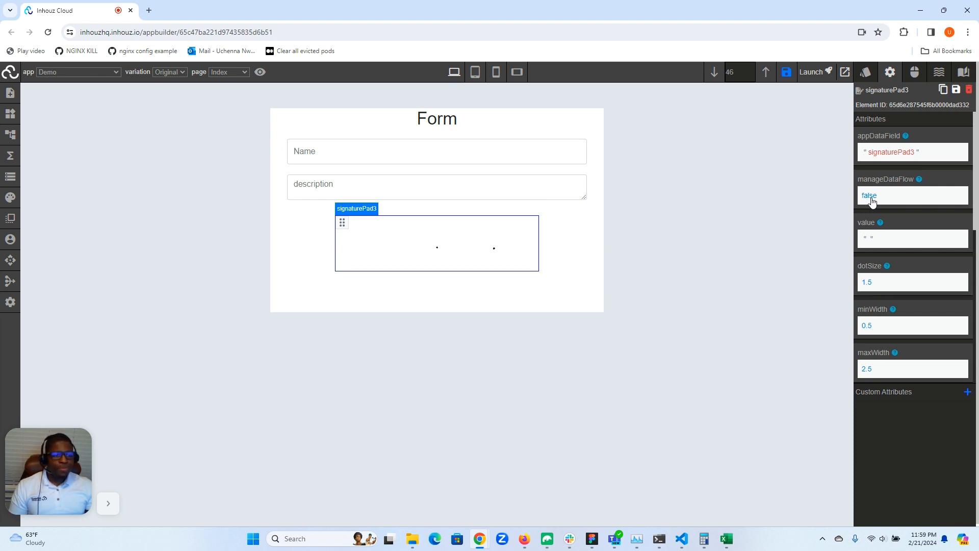
{"action": "left_click", "coordinate": [915, 72]}
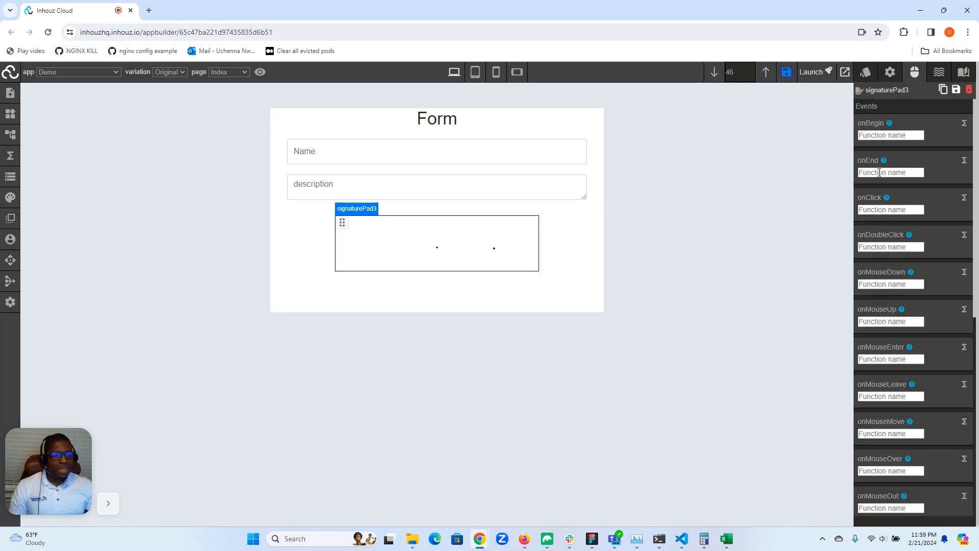
{"action": "left_click", "coordinate": [890, 72]}
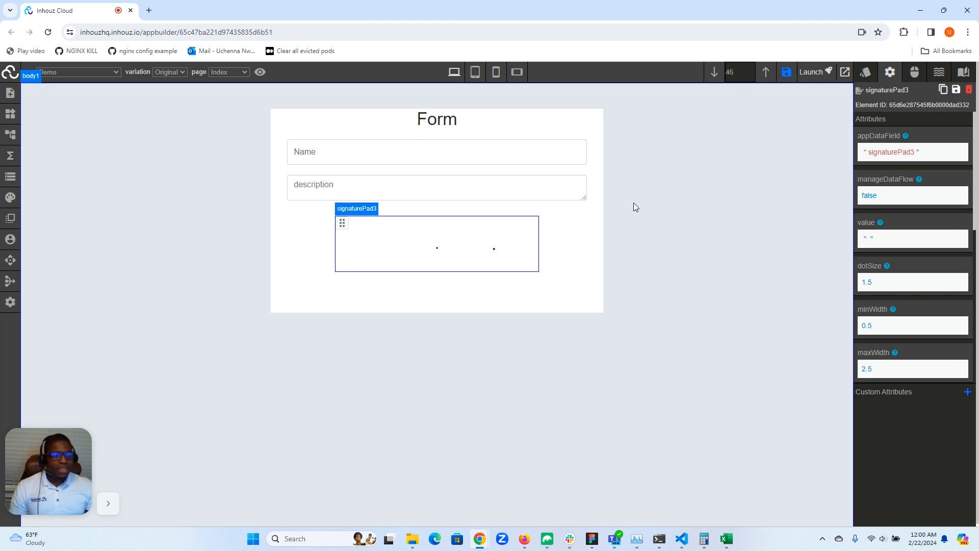
Draw a test signature in the form's signature pad and inspect its entry in the live app data JSON
{"action": "mouse_move", "coordinate": [374, 247]}
{"action": "left_mouse_down"}
{"action": "mouse_move", "coordinate": [393, 260]}
{"action": "mouse_move", "coordinate": [431, 247]}
{"action": "mouse_move", "coordinate": [465, 253]}
{"action": "mouse_move", "coordinate": [474, 244]}
{"action": "left_mouse_up"}
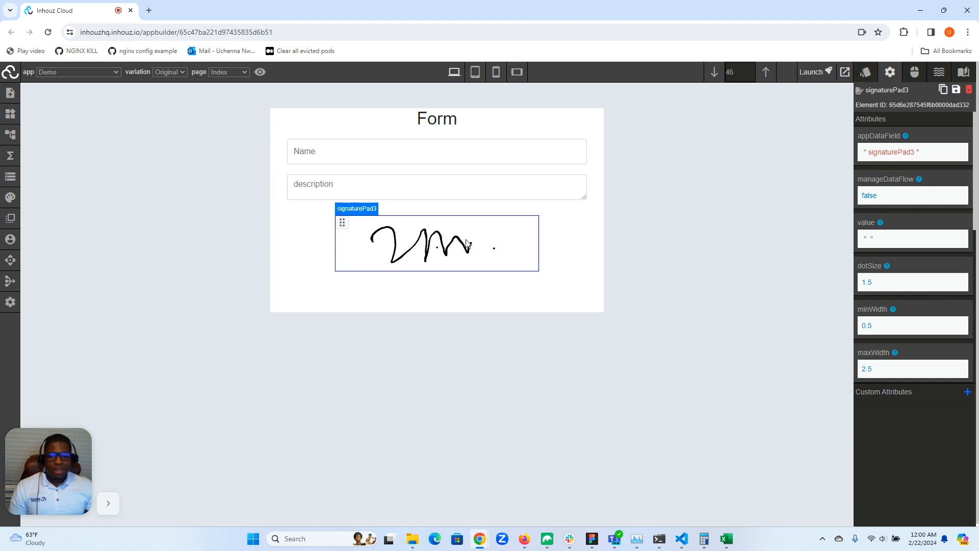
{"action": "left_click", "coordinate": [11, 178]}
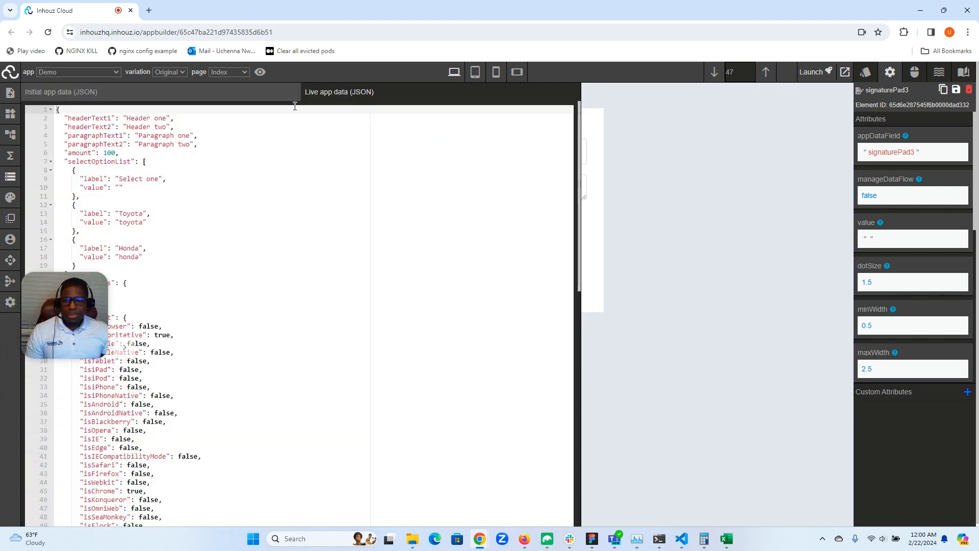
{"action": "scroll", "coordinate": [293, 212], "scroll_direction": "down", "scroll_amount": 10}
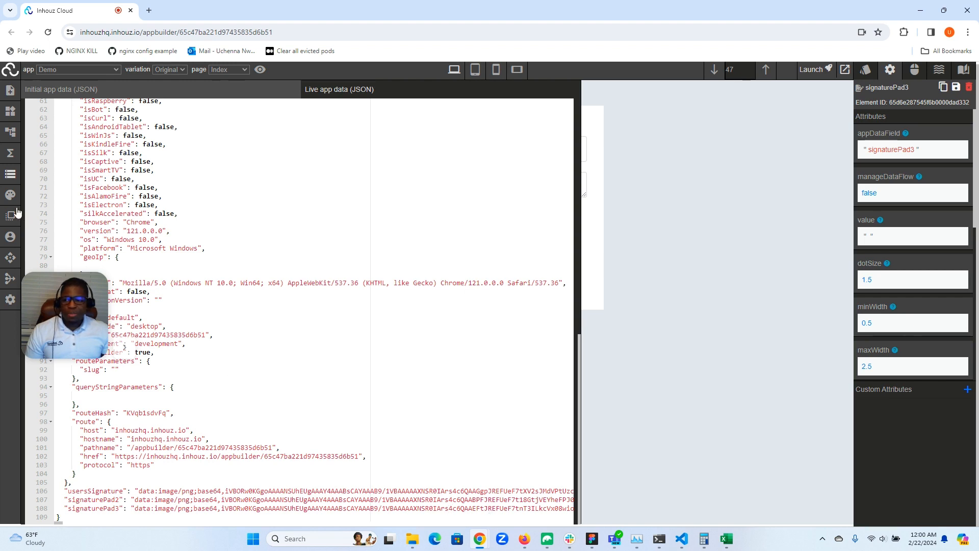
{"action": "left_click", "coordinate": [10, 175]}
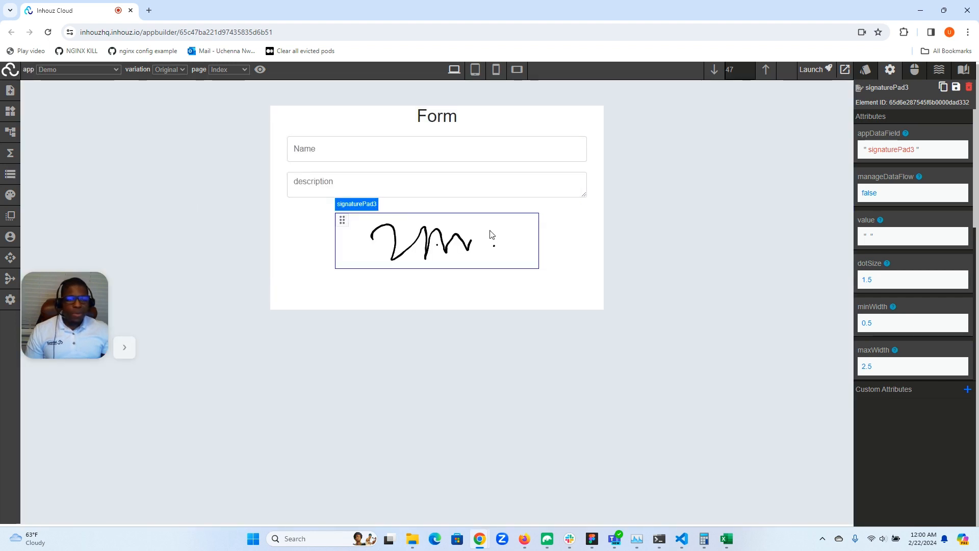
Set the signature pad's appDataField attribute to userSignature
{"action": "left_click", "coordinate": [891, 150]}
{"action": "double_click", "coordinate": [898, 172]}
{"action": "type", "text": "userS"}
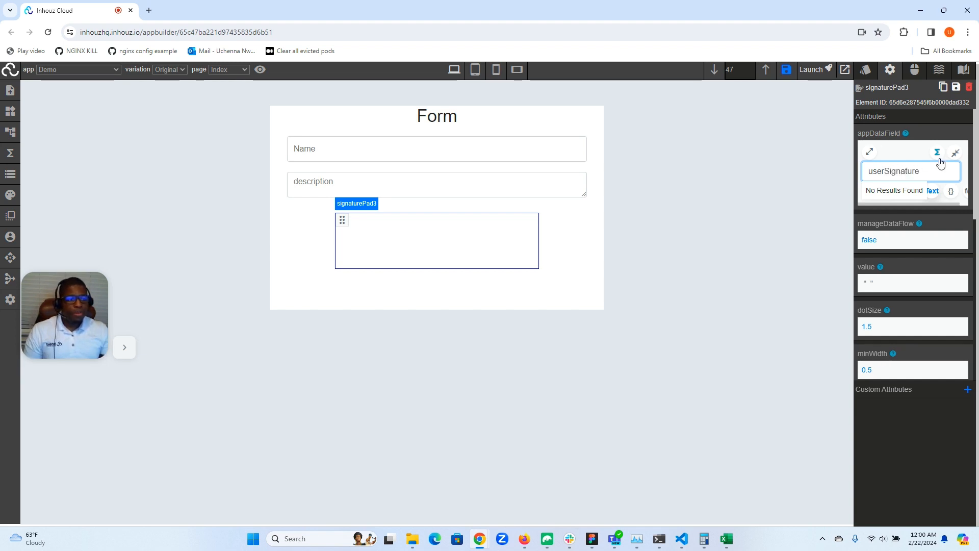
{"action": "left_click", "coordinate": [955, 152]}
Sign the pad under its renamed data field and check the userSignature entry in the live app data
{"action": "mouse_move", "coordinate": [365, 234]}
{"action": "left_mouse_down"}
{"action": "mouse_move", "coordinate": [459, 235]}
{"action": "mouse_move", "coordinate": [492, 252]}
{"action": "left_mouse_up"}
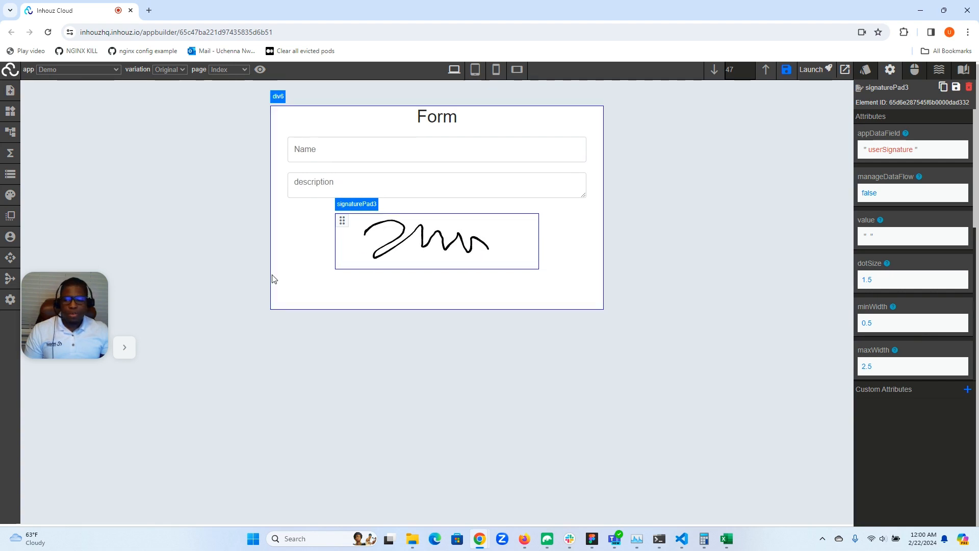
{"action": "left_click", "coordinate": [11, 174]}
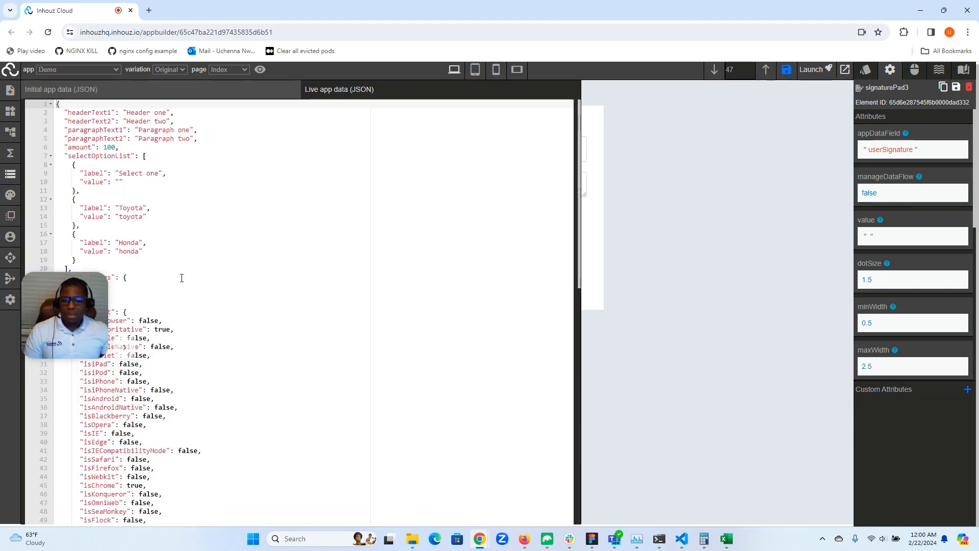
{"action": "scroll", "coordinate": [179, 276], "scroll_direction": "down", "scroll_amount": 10}
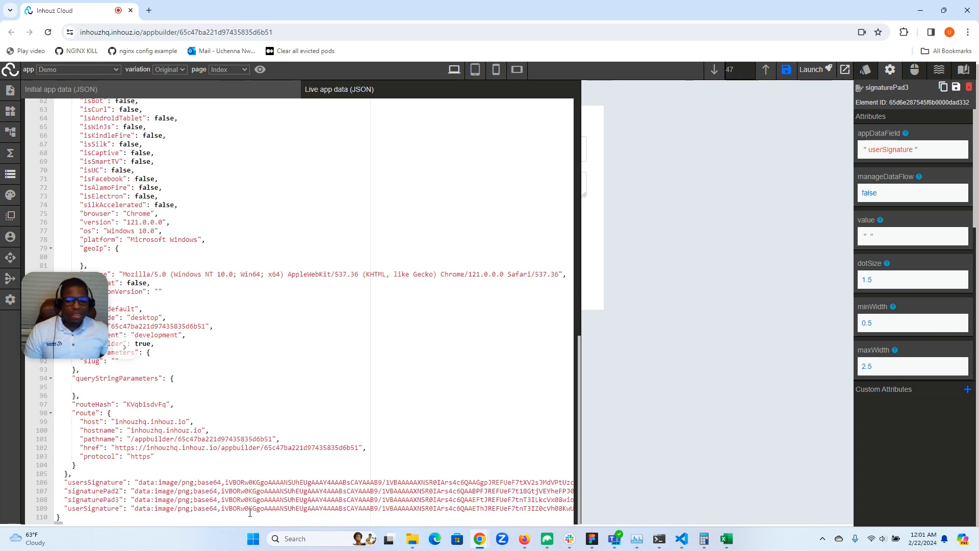
{"action": "left_click", "coordinate": [11, 174]}
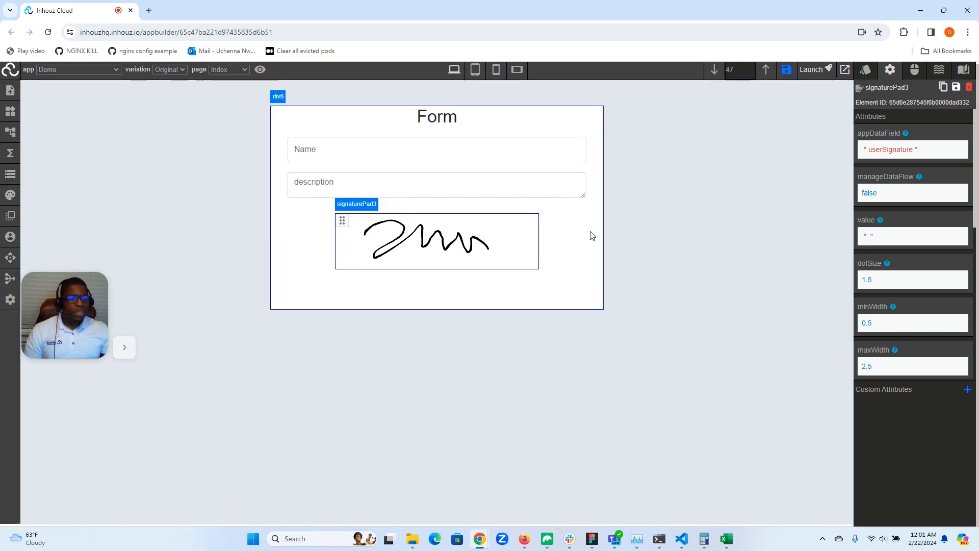
Set the signature pad's minWidth to 4, drawing test strokes on the pad before and after the change
{"action": "scroll", "coordinate": [922, 228], "scroll_direction": "down", "scroll_amount": 1}
{"action": "scroll", "coordinate": [921, 227], "scroll_direction": "down", "scroll_amount": 1}
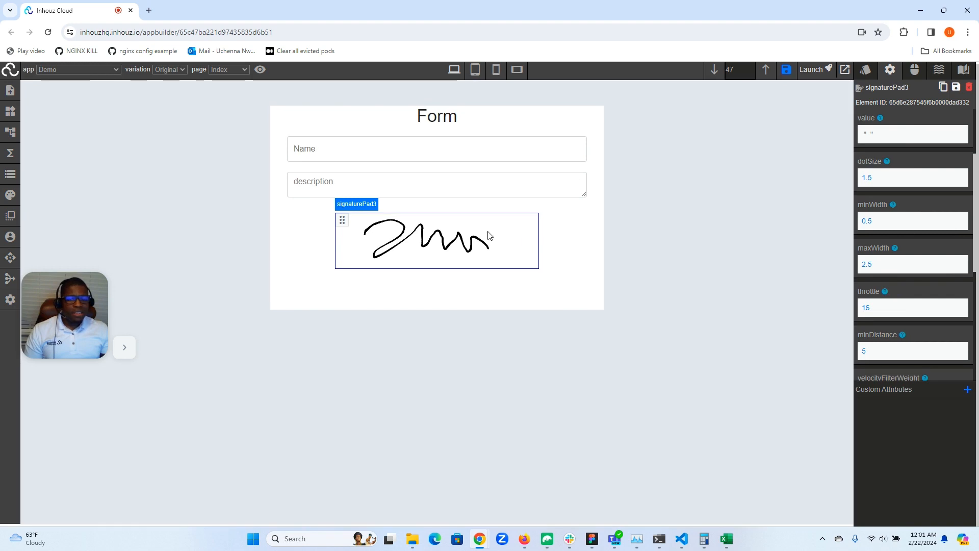
{"action": "mouse_move", "coordinate": [488, 225]}
{"action": "left_mouse_down"}
{"action": "mouse_move", "coordinate": [505, 242]}
{"action": "mouse_move", "coordinate": [517, 239]}
{"action": "mouse_move", "coordinate": [509, 262]}
{"action": "mouse_move", "coordinate": [447, 230]}
{"action": "left_mouse_up"}
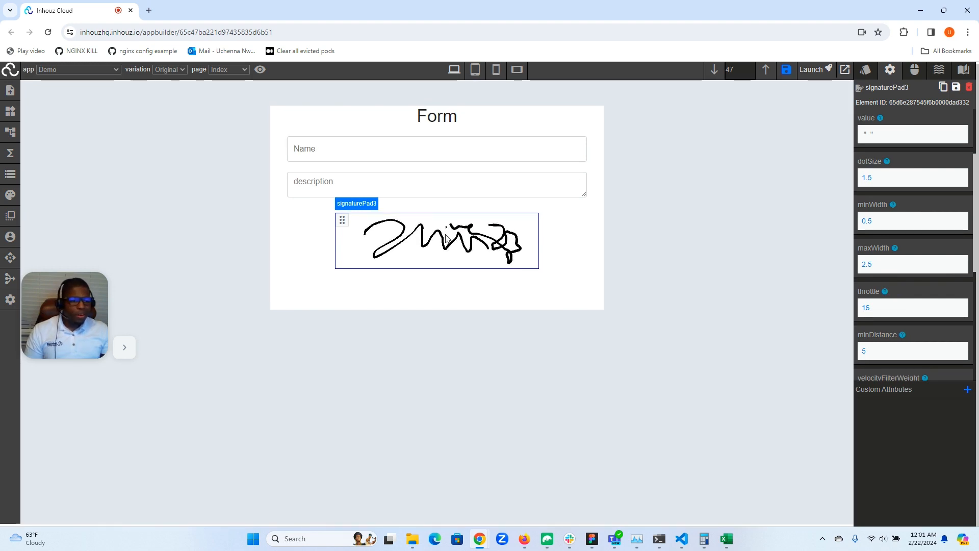
{"action": "left_click", "coordinate": [873, 223]}
{"action": "left_click", "coordinate": [883, 242]}
{"action": "double_click", "coordinate": [884, 242]}
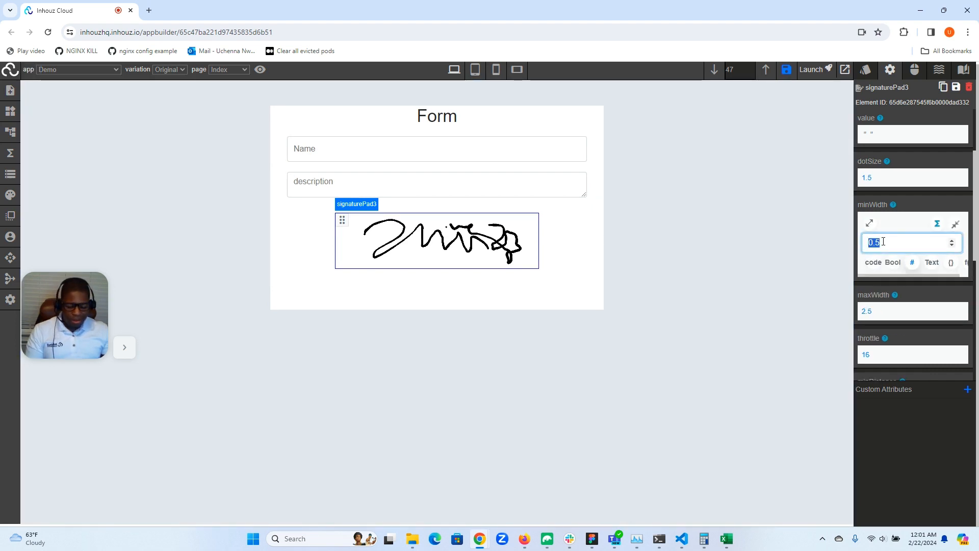
{"action": "type", "text": "4"}
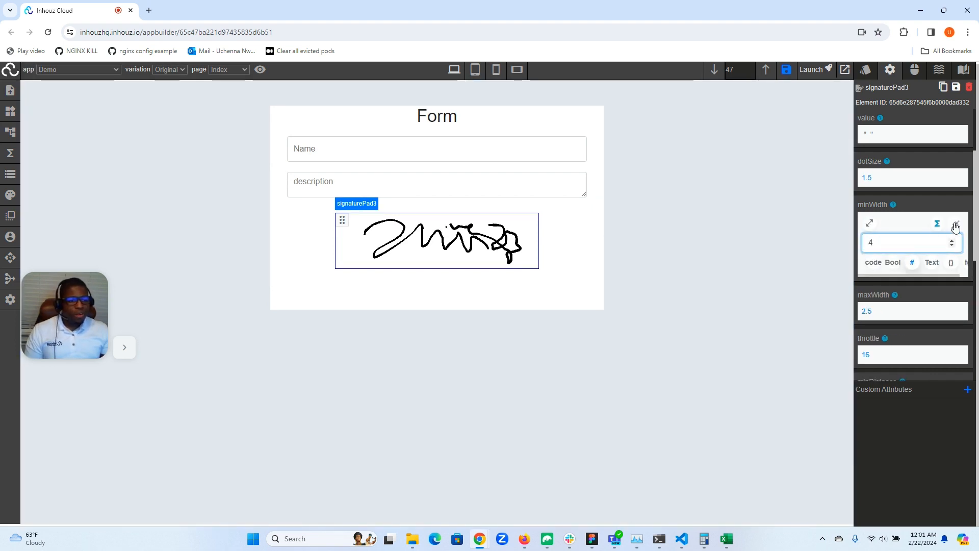
{"action": "left_click", "coordinate": [955, 224]}
{"action": "mouse_move", "coordinate": [499, 229]}
{"action": "left_mouse_down"}
{"action": "mouse_move", "coordinate": [532, 241]}
{"action": "mouse_move", "coordinate": [531, 255]}
{"action": "mouse_move", "coordinate": [437, 254]}
{"action": "mouse_move", "coordinate": [425, 235]}
{"action": "mouse_move", "coordinate": [373, 234]}
{"action": "mouse_move", "coordinate": [351, 259]}
{"action": "mouse_move", "coordinate": [411, 261]}
{"action": "left_mouse_up"}
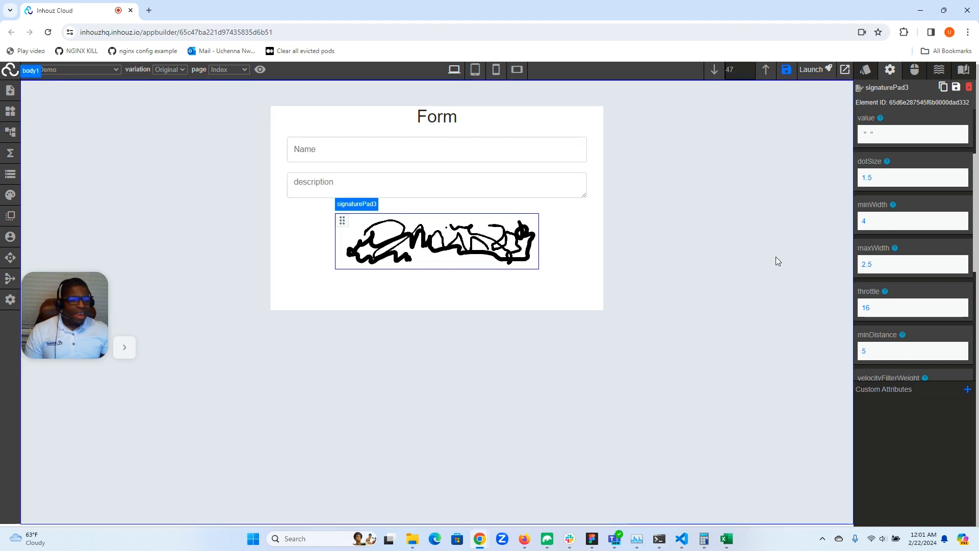
Set the signature pad's dotSize attribute to 5
{"action": "left_click", "coordinate": [882, 179]}
{"action": "left_click_drag", "start_coordinate": [881, 202], "coordinate": [862, 203]}
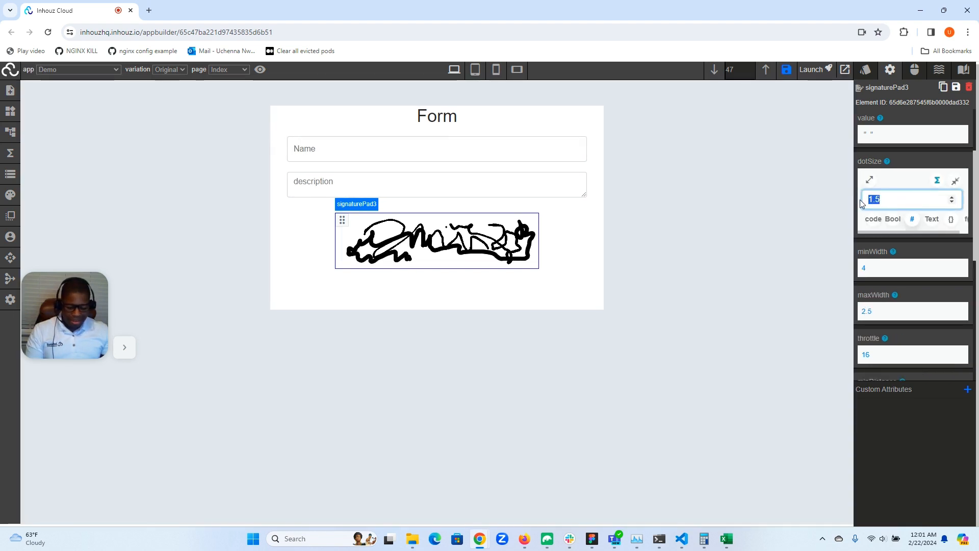
{"action": "type", "text": "5"}
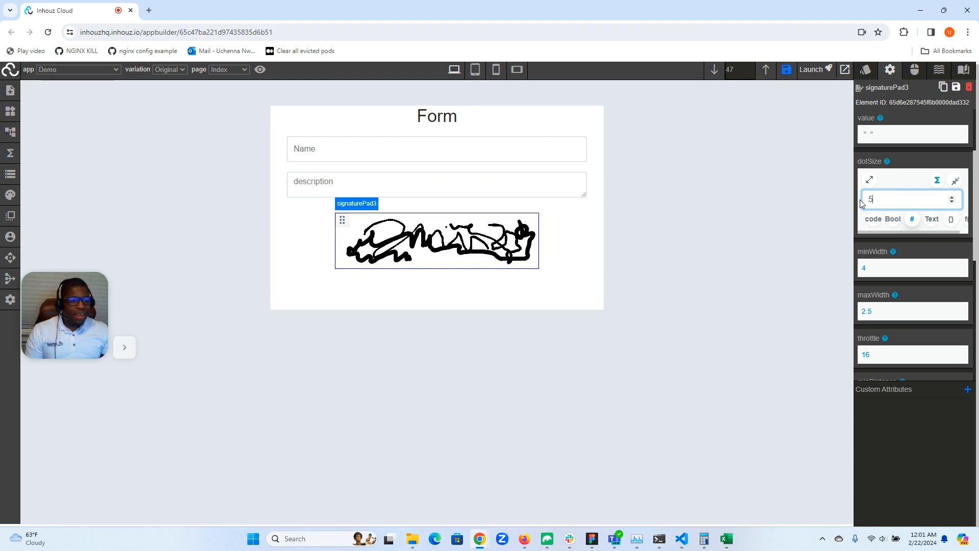
{"action": "left_click", "coordinate": [955, 180]}
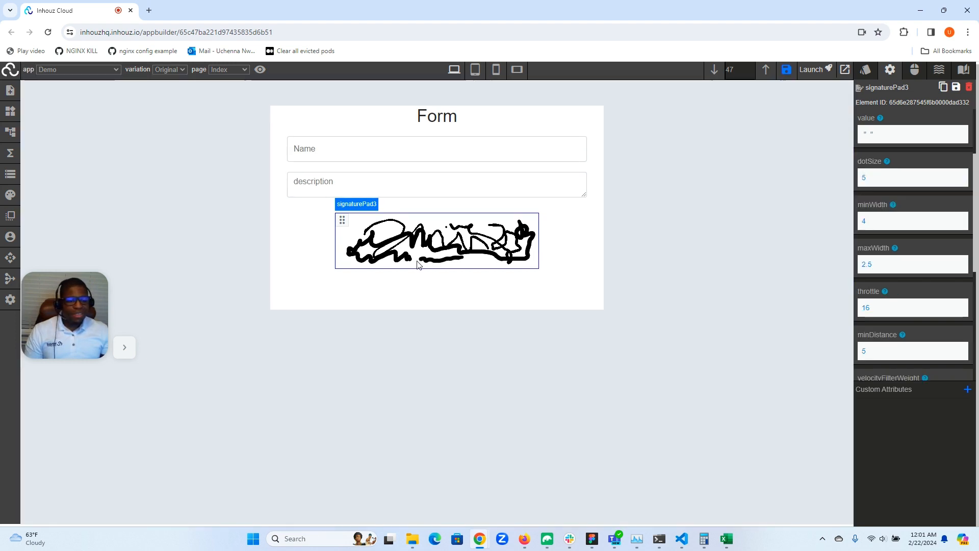
Set the signature pad's maxWidth to 6, keep dotSize at 5, and draw a test stroke across the pad
{"action": "left_click", "coordinate": [872, 268]}
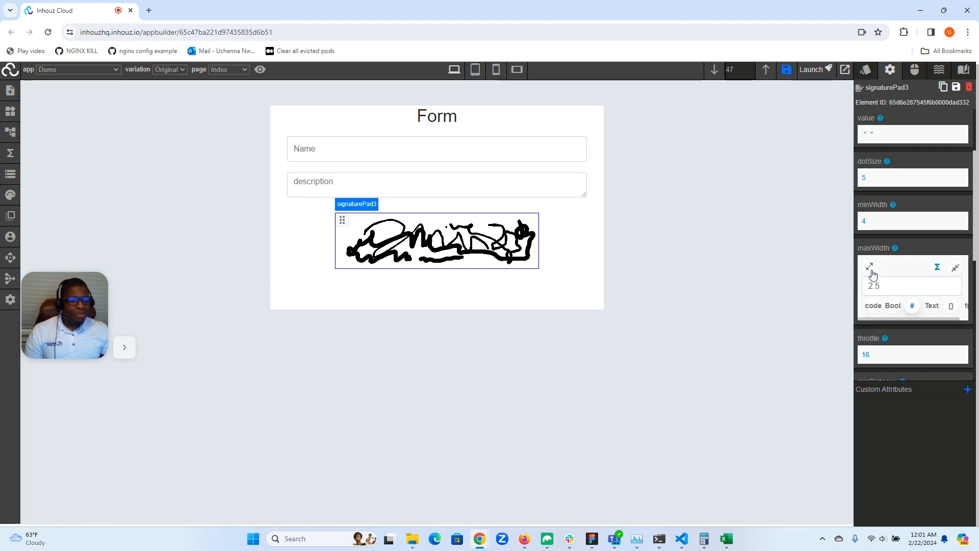
{"action": "double_click", "coordinate": [884, 286]}
{"action": "type", "text": "6"}
{"action": "mouse_move", "coordinate": [490, 228]}
{"action": "left_mouse_down"}
{"action": "mouse_move", "coordinate": [388, 219]}
{"action": "mouse_move", "coordinate": [348, 238]}
{"action": "mouse_move", "coordinate": [402, 236]}
{"action": "left_mouse_up"}
{"action": "left_click", "coordinate": [864, 179]}
{"action": "type", "text": "5"}
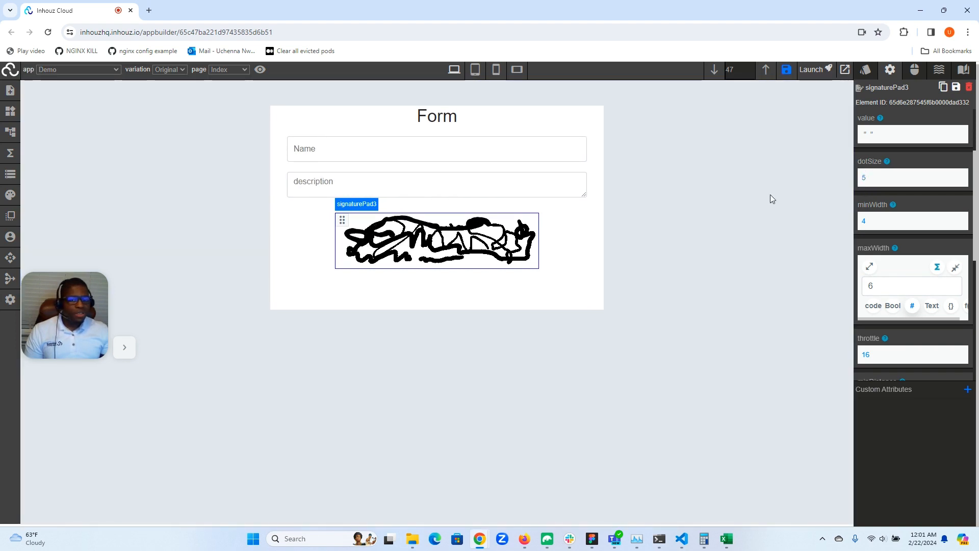
{"action": "left_click", "coordinate": [956, 267]}
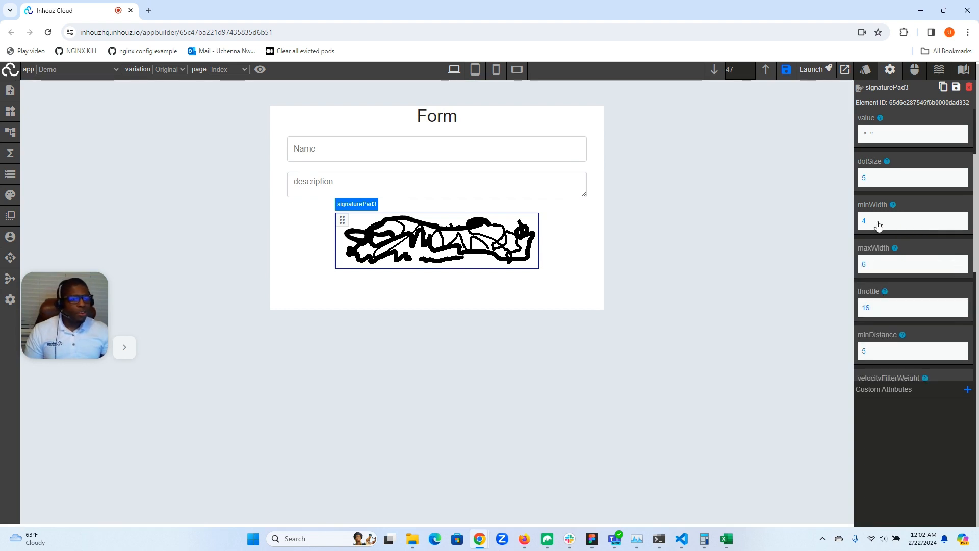
{"action": "left_click", "coordinate": [870, 221]}
{"action": "left_click", "coordinate": [956, 225]}
{"action": "scroll", "coordinate": [877, 231], "scroll_direction": "up", "scroll_amount": 2}
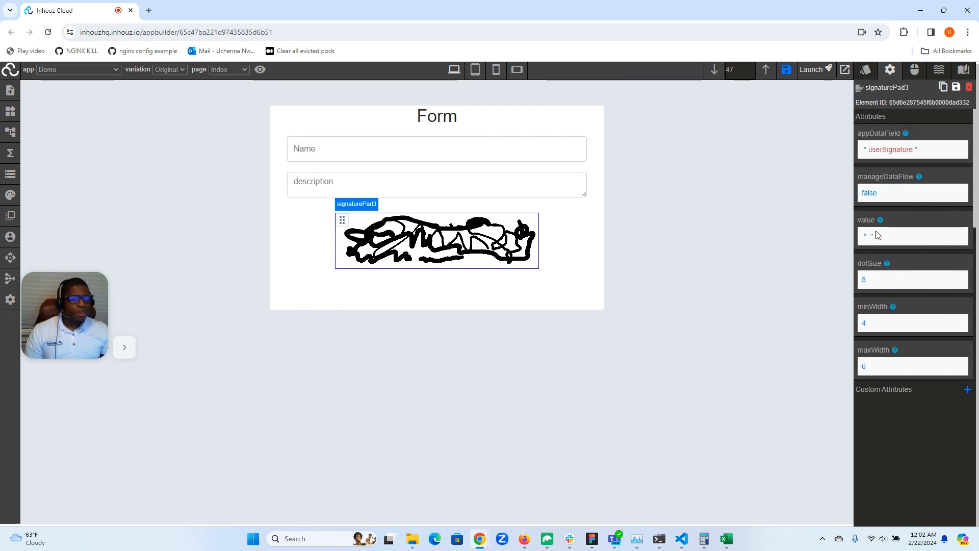
Save the signature pad changes and reload the app builder page
{"action": "left_click", "coordinate": [787, 75]}
{"action": "left_click", "coordinate": [49, 33]}
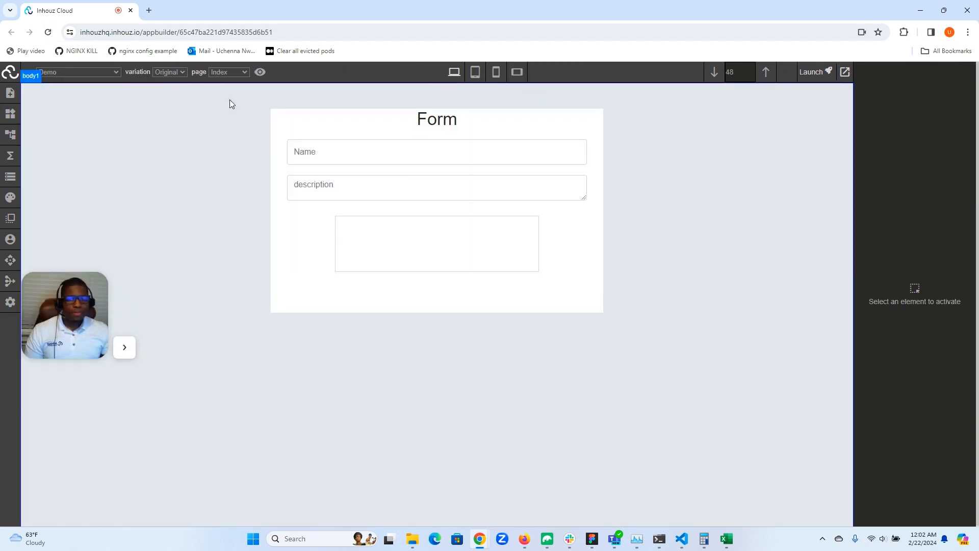
Set the signature pad's typography color to a bright red and draw a test stroke on the pad
{"action": "left_click", "coordinate": [406, 244]}
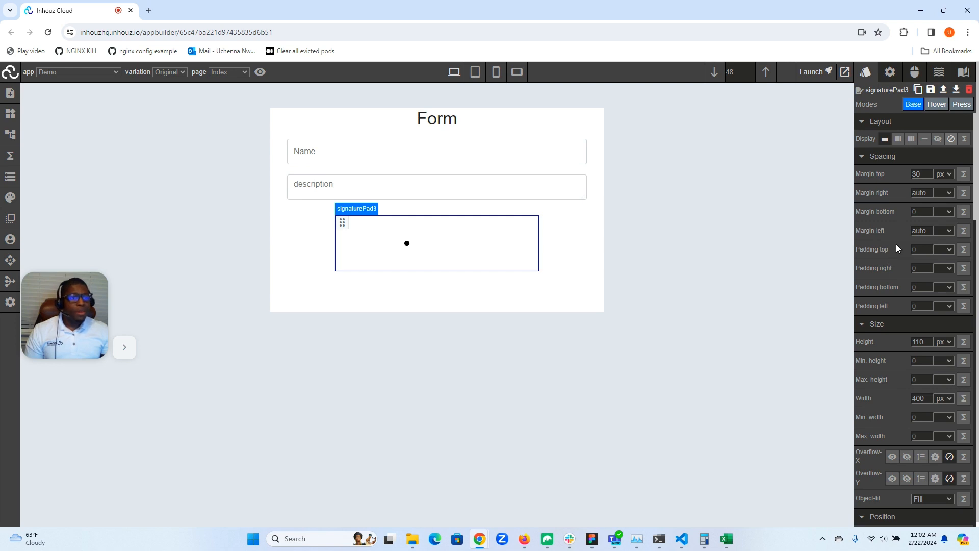
{"action": "scroll", "coordinate": [896, 250], "scroll_direction": "down", "scroll_amount": 7}
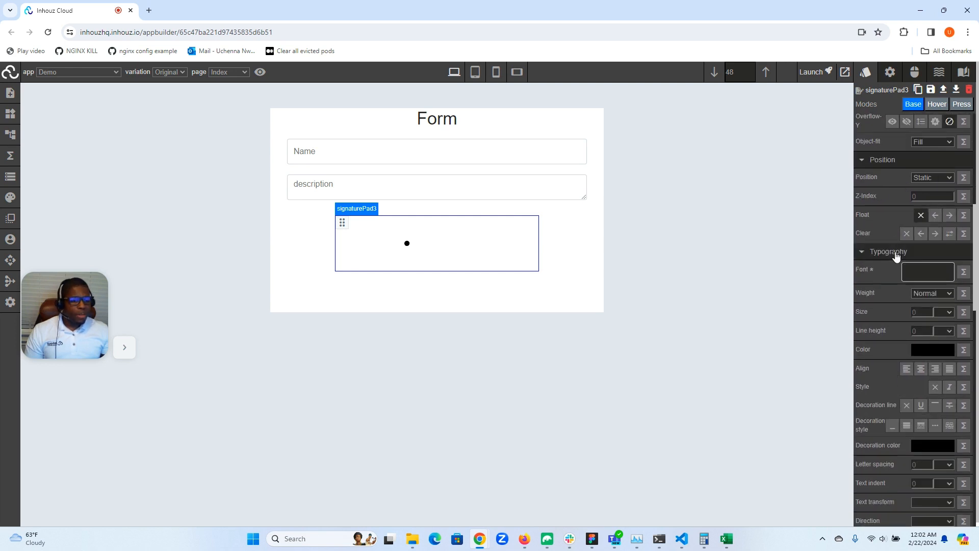
{"action": "left_click", "coordinate": [925, 349]}
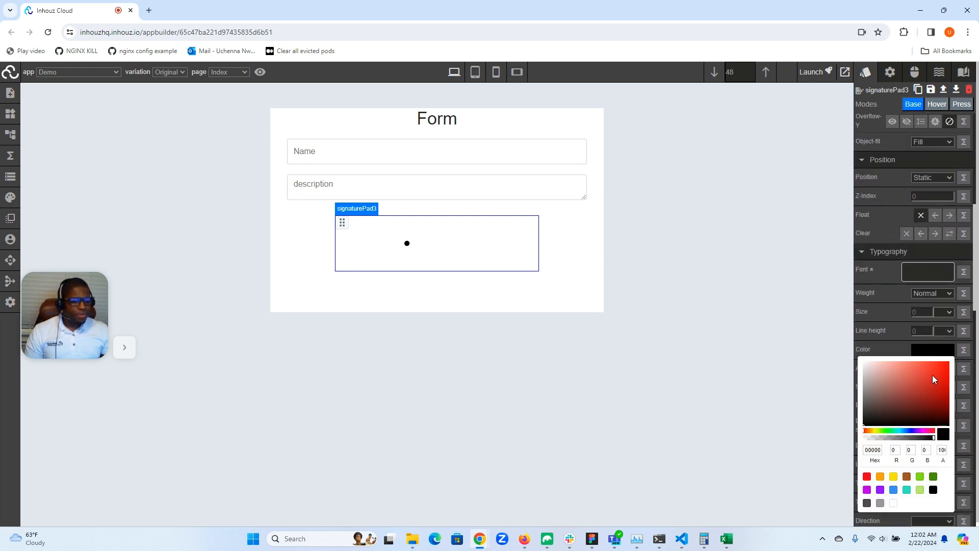
{"action": "left_click", "coordinate": [932, 373]}
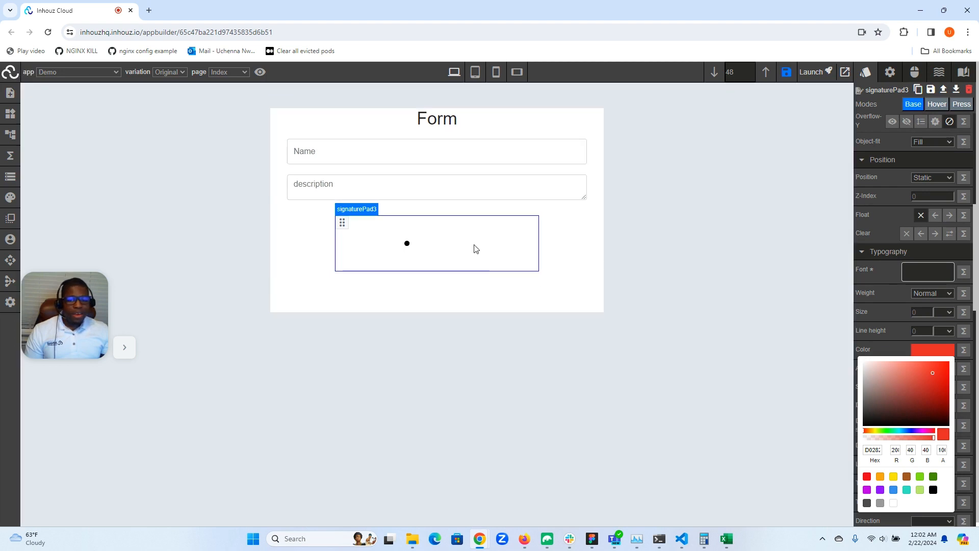
{"action": "mouse_move", "coordinate": [469, 236]}
{"action": "left_mouse_down"}
{"action": "mouse_move", "coordinate": [483, 261]}
{"action": "mouse_move", "coordinate": [525, 251]}
{"action": "mouse_move", "coordinate": [522, 234]}
{"action": "mouse_move", "coordinate": [467, 222]}
{"action": "left_mouse_up"}
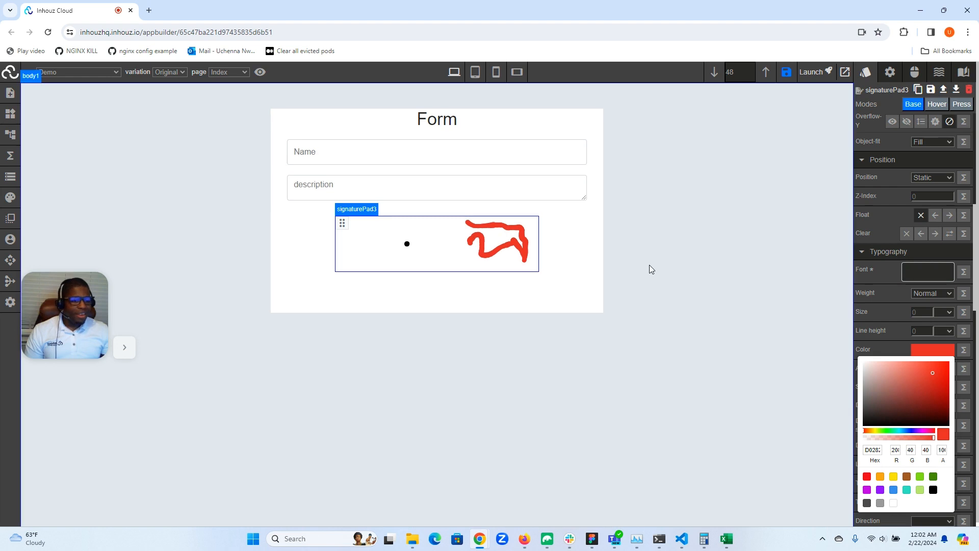
Change the signature pad's typography color to the dark green swatch and draw another test stroke
{"action": "left_click", "coordinate": [934, 476]}
{"action": "left_click", "coordinate": [933, 350]}
{"action": "mouse_move", "coordinate": [447, 244]}
{"action": "left_mouse_down"}
{"action": "mouse_move", "coordinate": [406, 242]}
{"action": "mouse_move", "coordinate": [391, 258]}
{"action": "mouse_move", "coordinate": [368, 235]}
{"action": "left_mouse_up"}
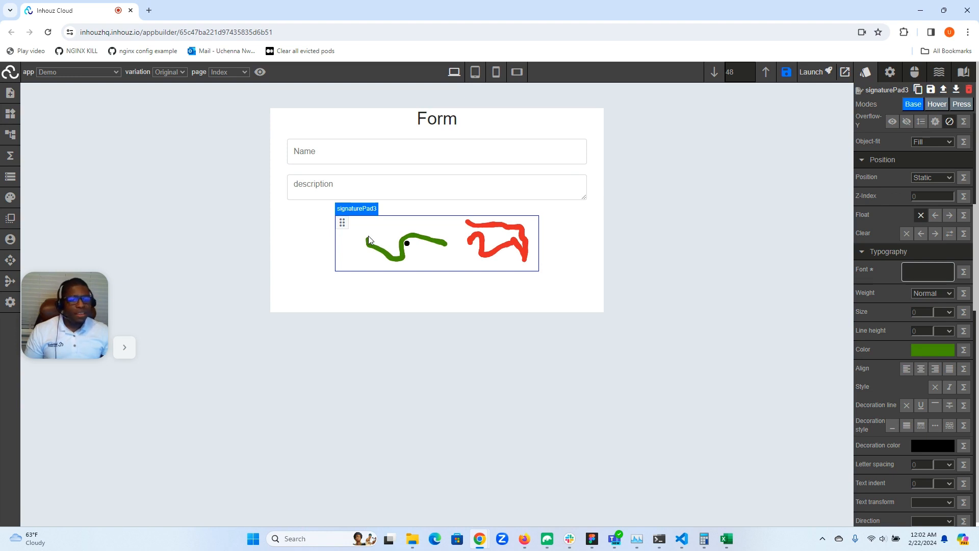